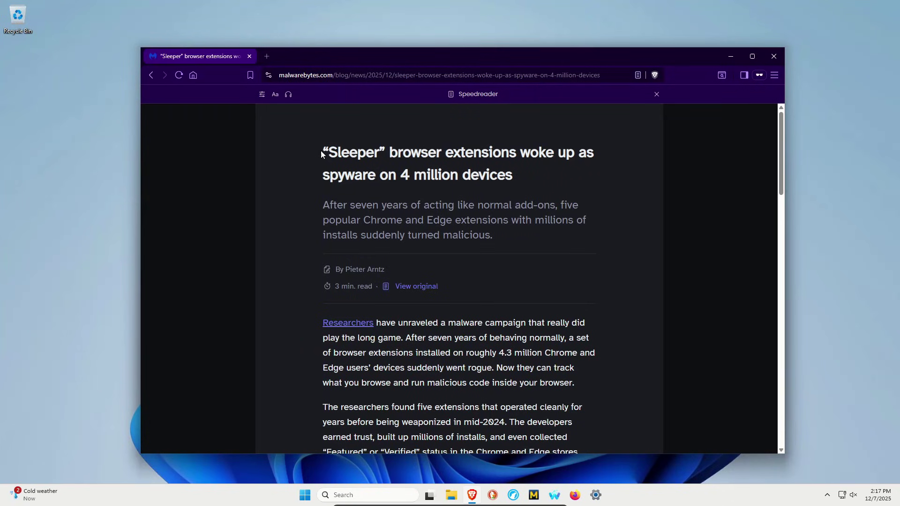
Highlight the headline and the 'After seven years', '4.3 million' and Featured/Verified phrases.
mouse_move(322, 151)
mouse_down()
mouse_move(562, 152)
mouse_move(573, 179)
mouse_up()
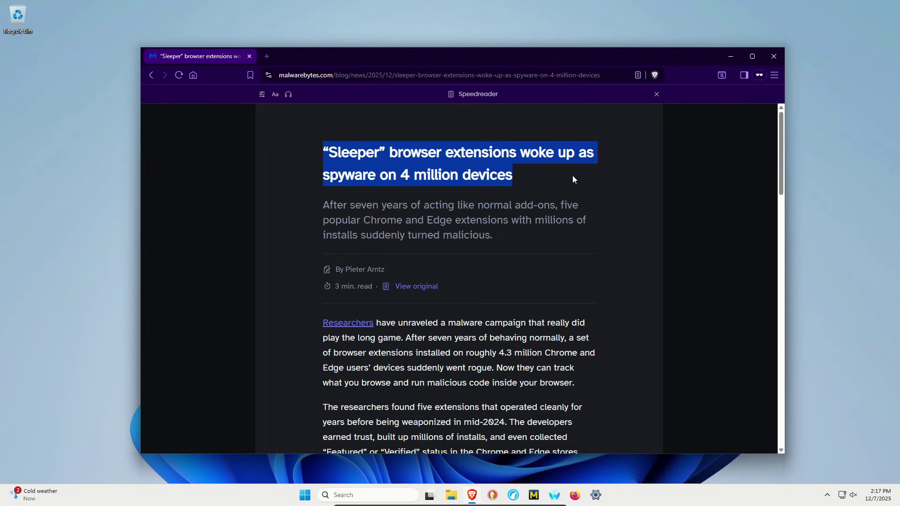
click(573, 177)
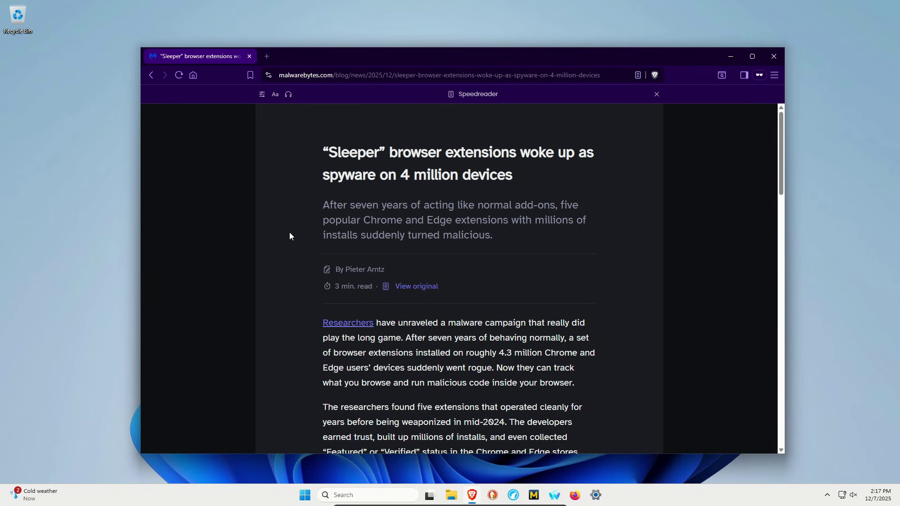
drag(405, 337, 479, 338)
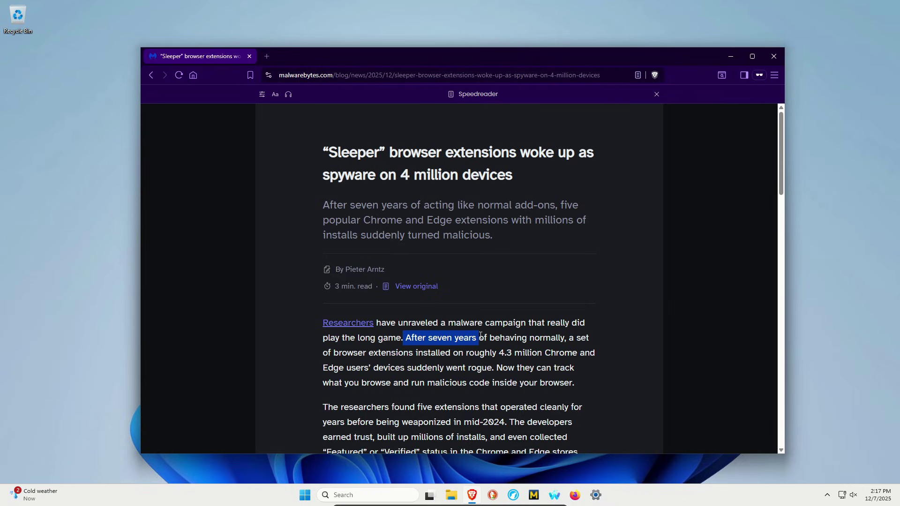
click(492, 301)
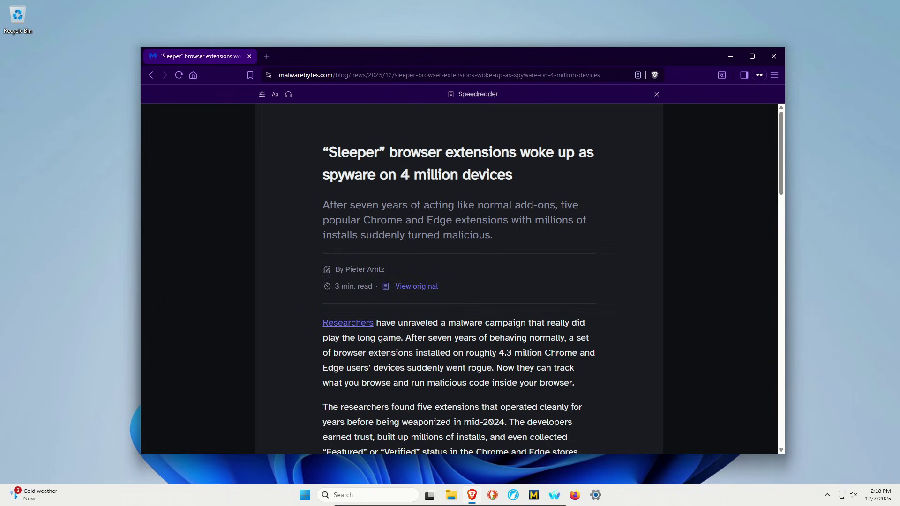
drag(444, 350, 541, 350)
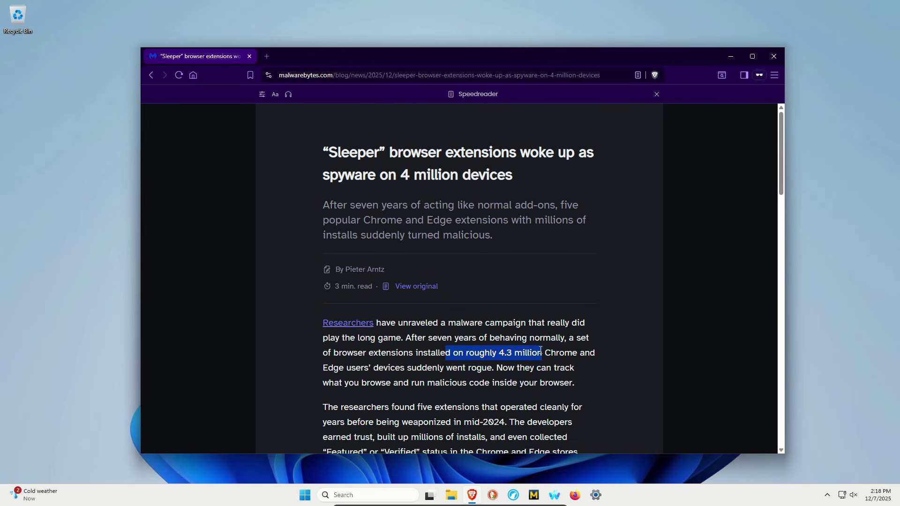
click(605, 340)
scroll(605, 339, down, 1)
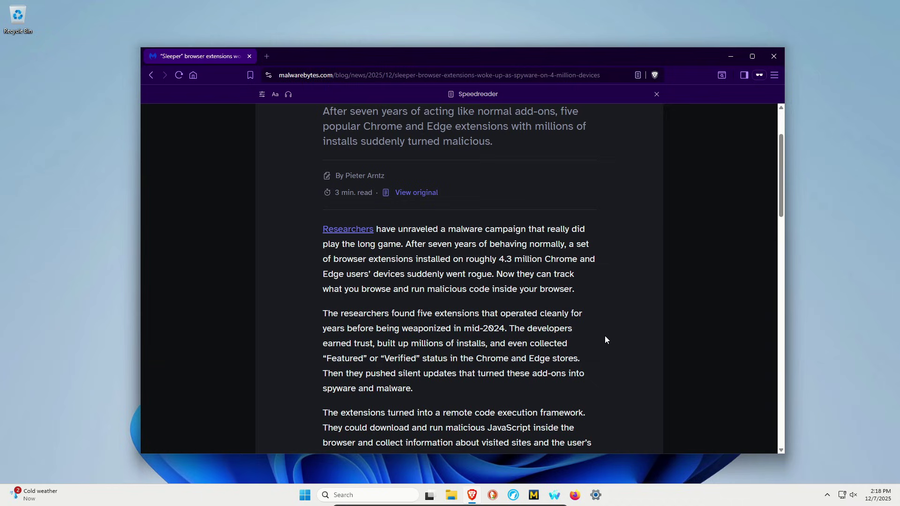
drag(321, 358, 506, 359)
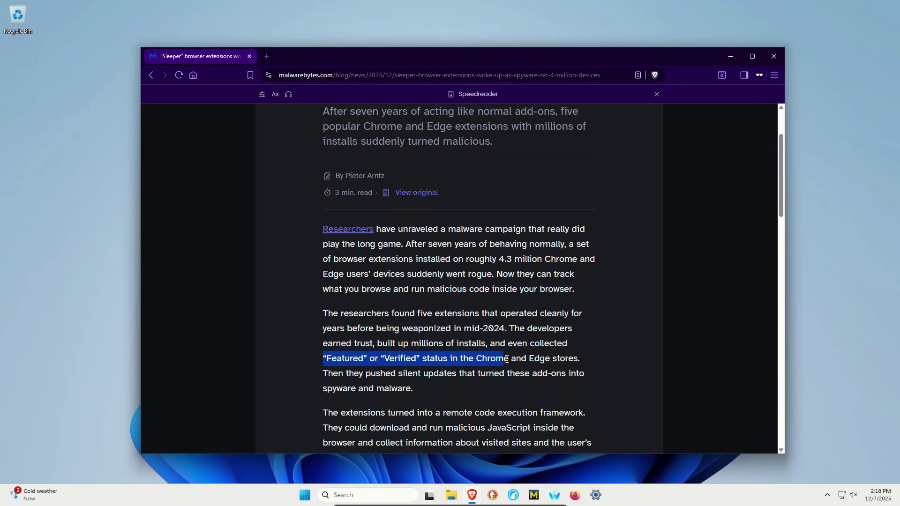
click(507, 358)
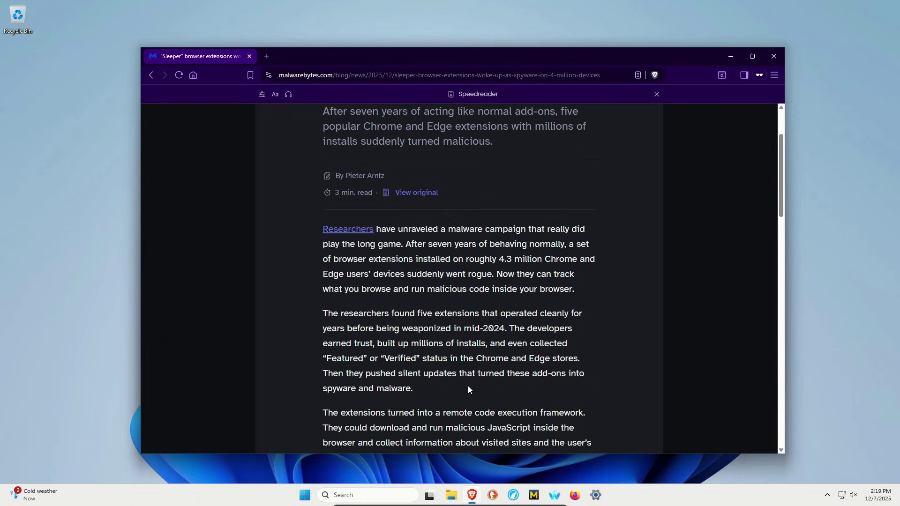
Highlight the silent-updates phrase, remote code execution paragraph, and Edge store availability note.
drag(380, 373, 481, 374)
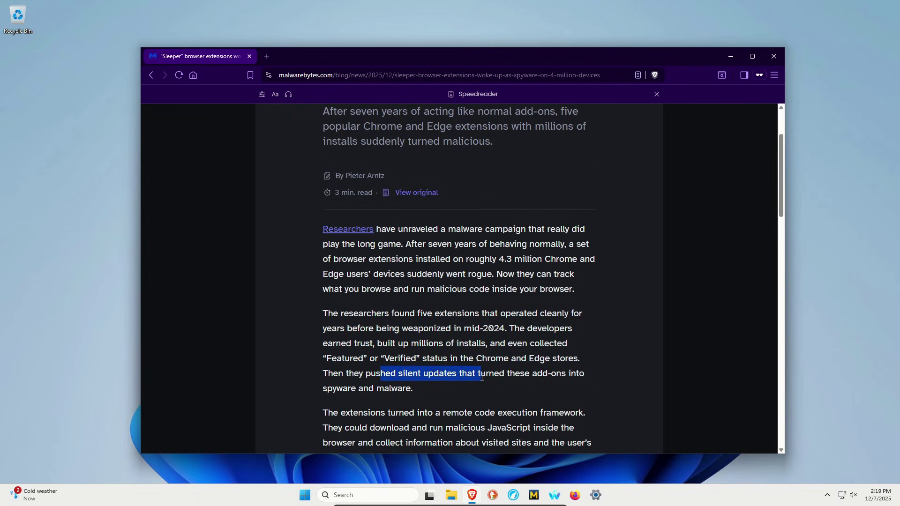
click(287, 180)
scroll(286, 180, down, 3)
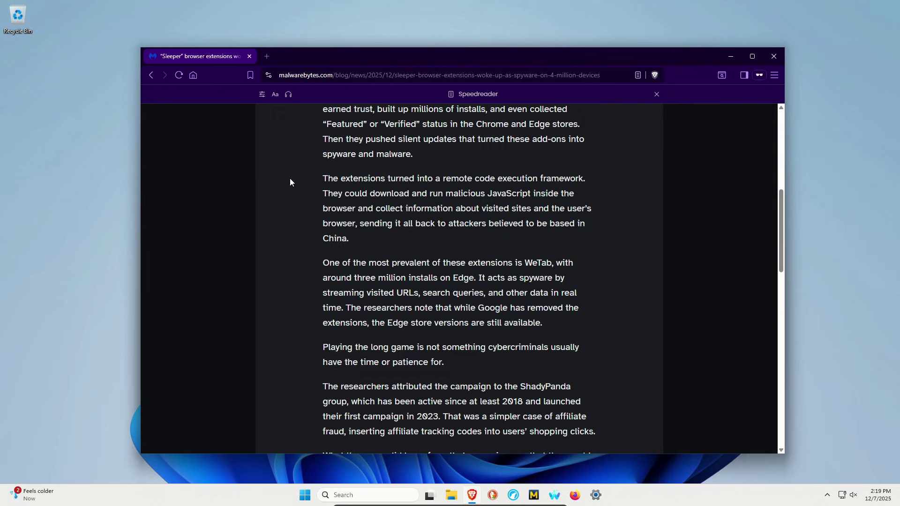
drag(317, 176, 597, 227)
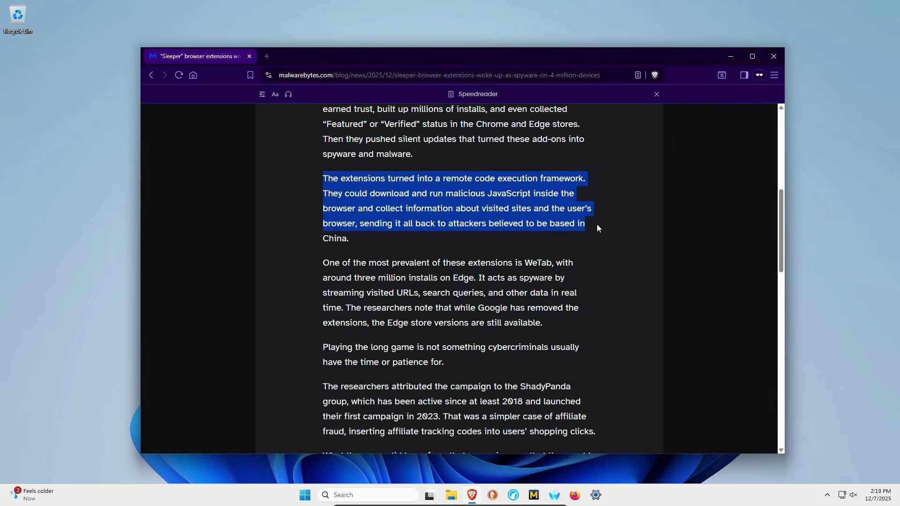
click(597, 226)
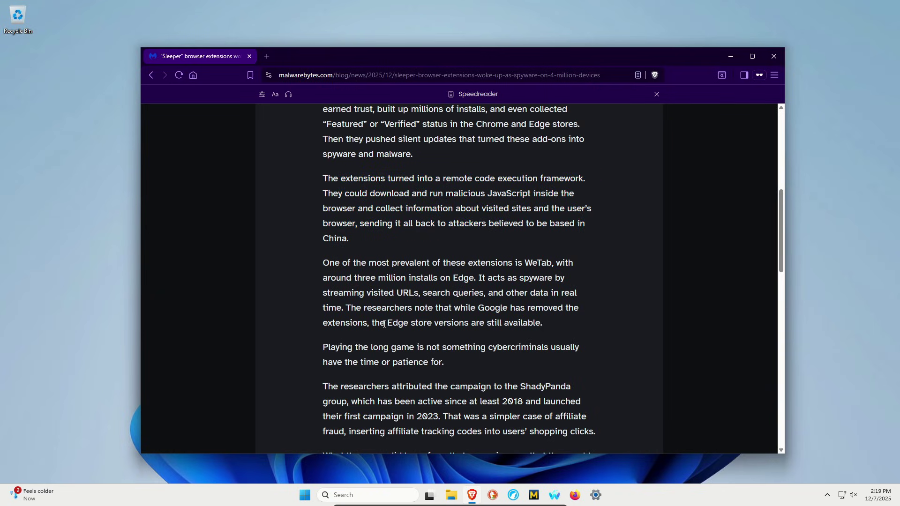
drag(374, 323, 549, 327)
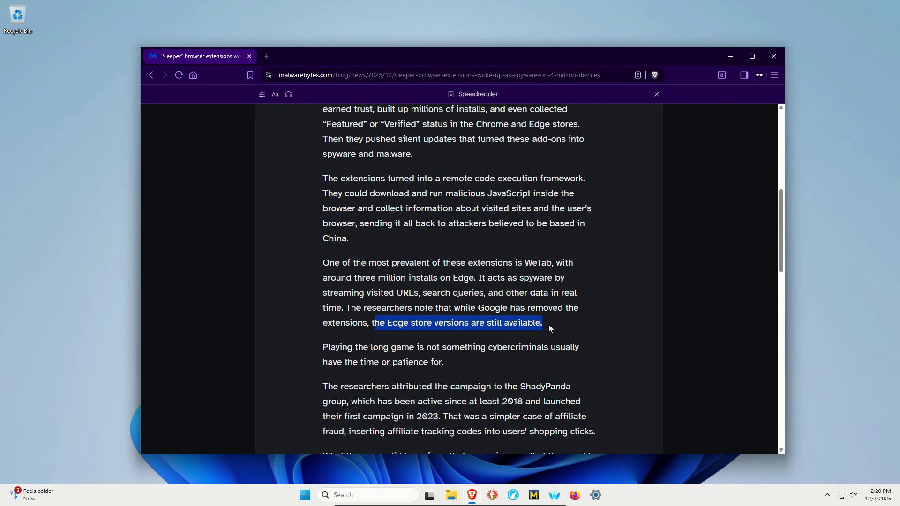
scroll(671, 303, down, 8)
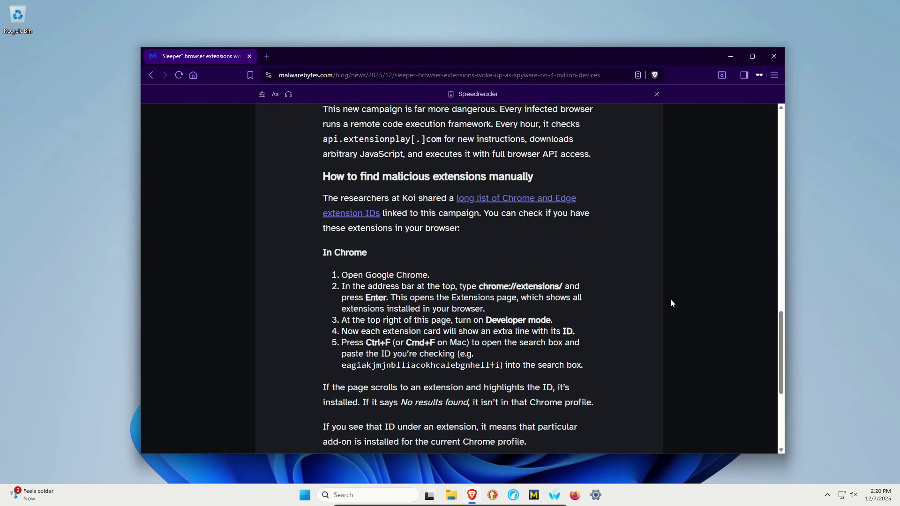
Highlight the manual extension-check instructions, then Chrome steps 2 through 5.
drag(321, 176, 606, 358)
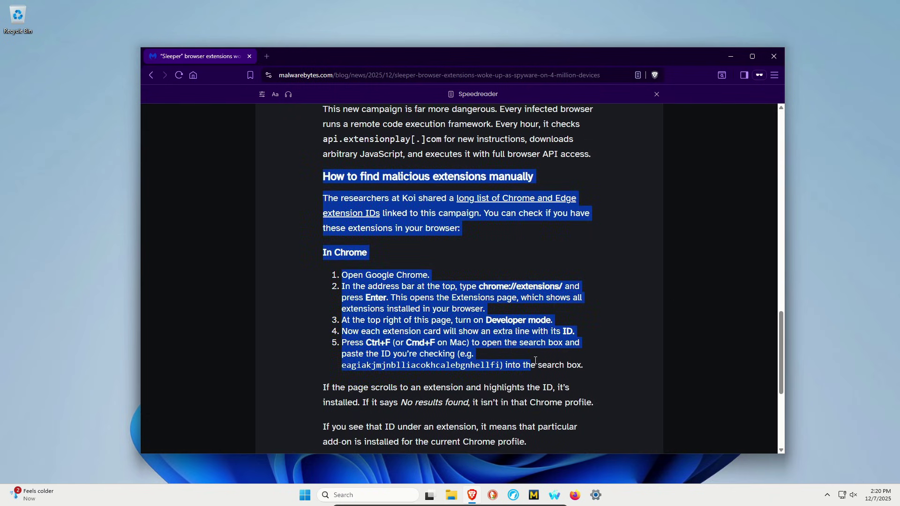
click(605, 355)
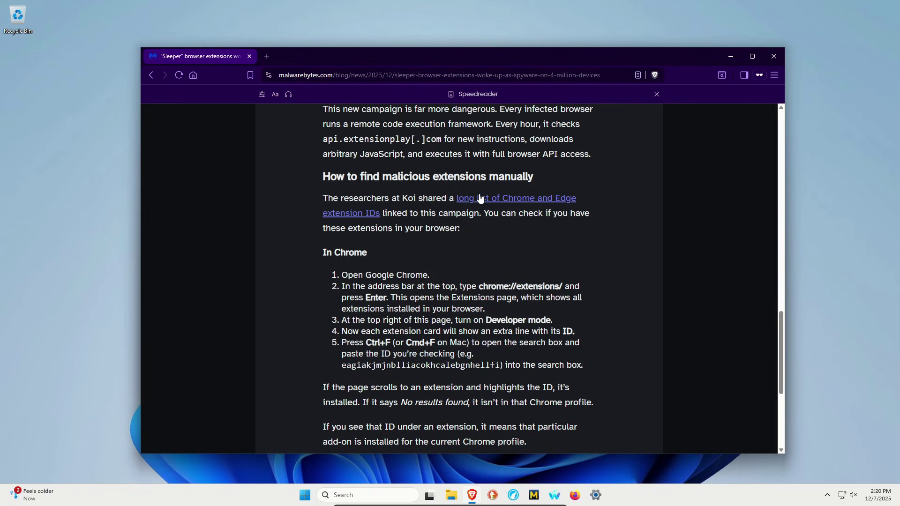
double_click(358, 286)
drag(385, 304, 619, 343)
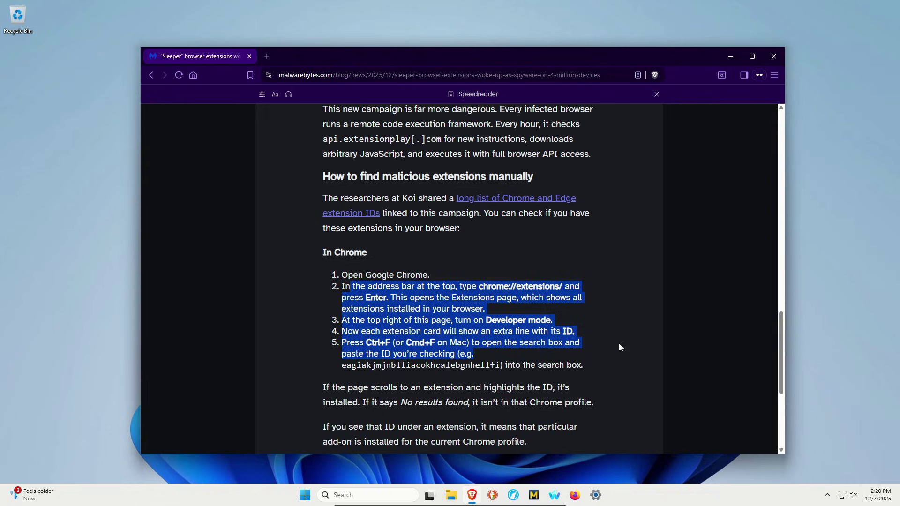
click(619, 341)
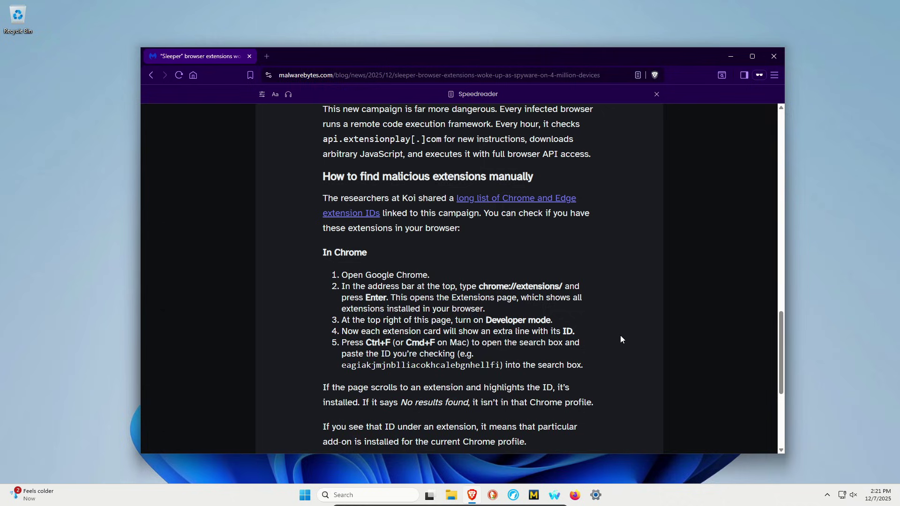
click(774, 75)
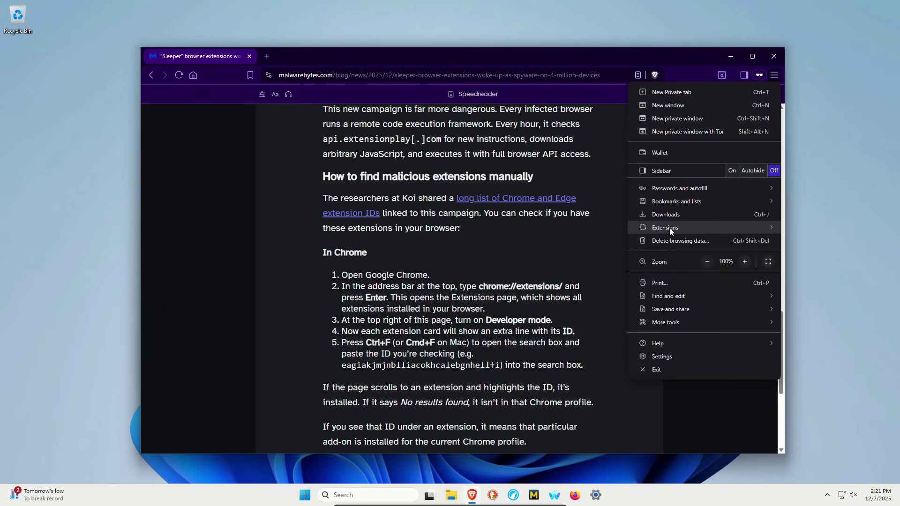
mouse_move(664, 226)
click(825, 229)
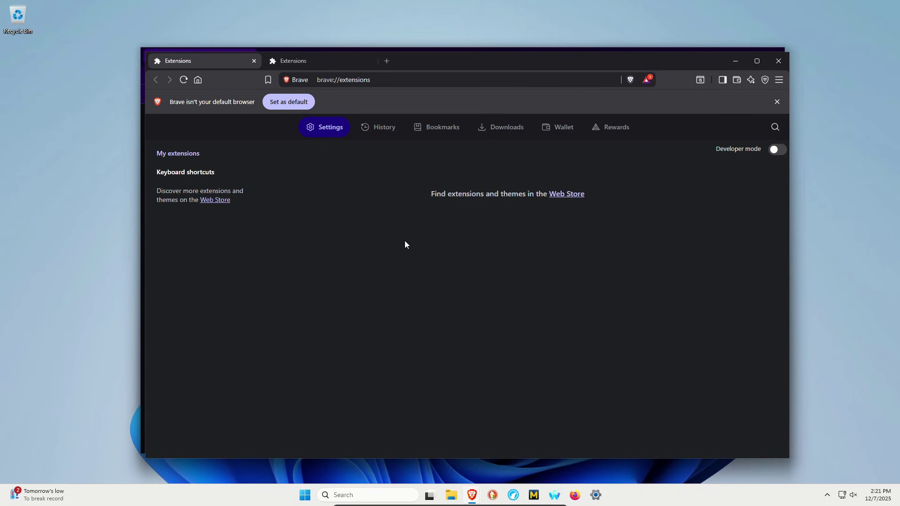
key(alt+F4)
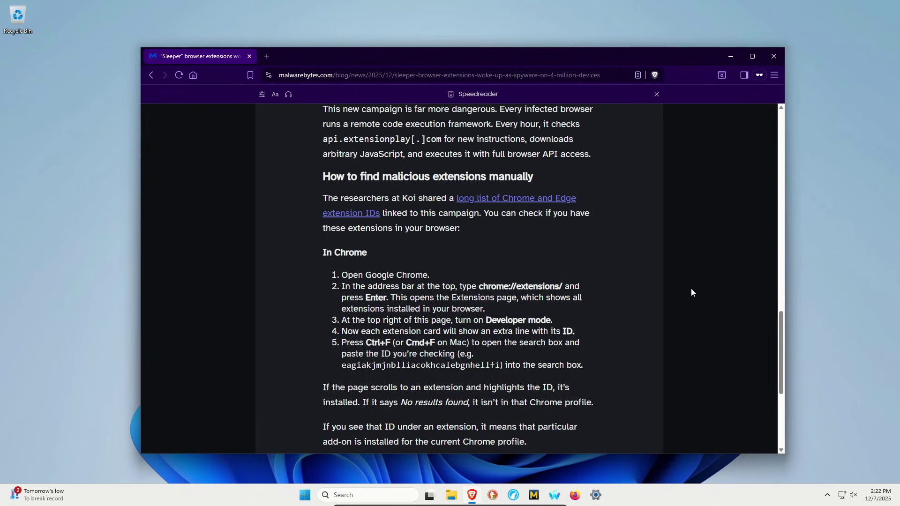
Close the Brave article window with Alt+F4.
key(alt+F4)
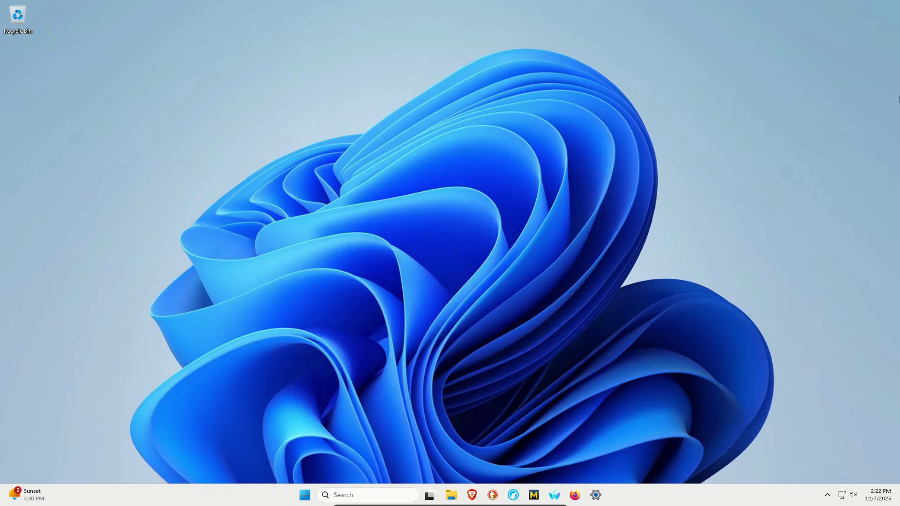